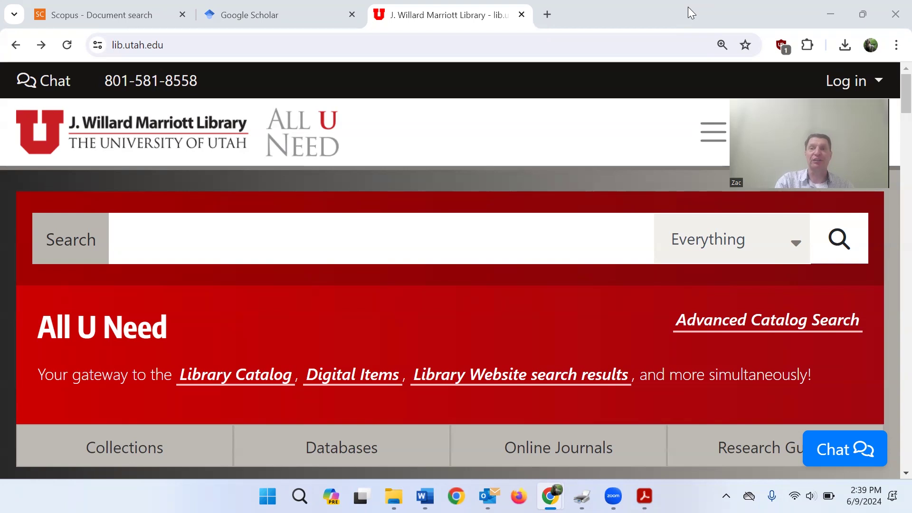
- Switch to Google Scholar and enter 'attention and social media literature review' in the search box
{"action": "scroll", "coordinate": [625, 87], "scroll_direction": "down", "scroll_amount": 1}
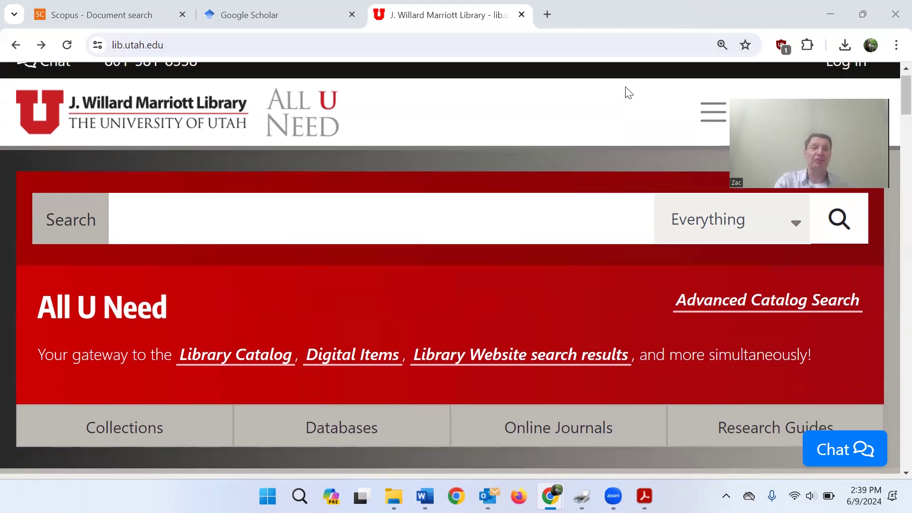
{"action": "scroll", "coordinate": [625, 90], "scroll_direction": "up", "scroll_amount": 1}
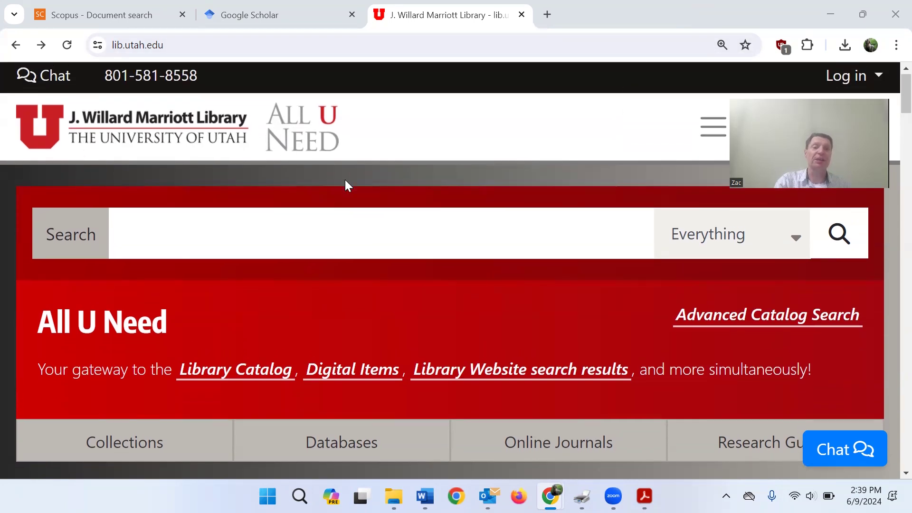
{"action": "scroll", "coordinate": [345, 182], "scroll_direction": "down", "scroll_amount": 1}
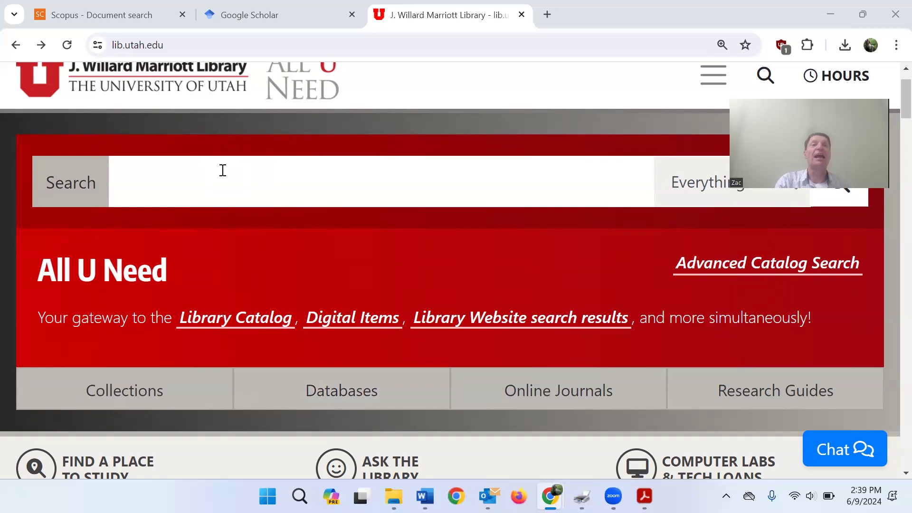
{"action": "left_click", "coordinate": [228, 11]}
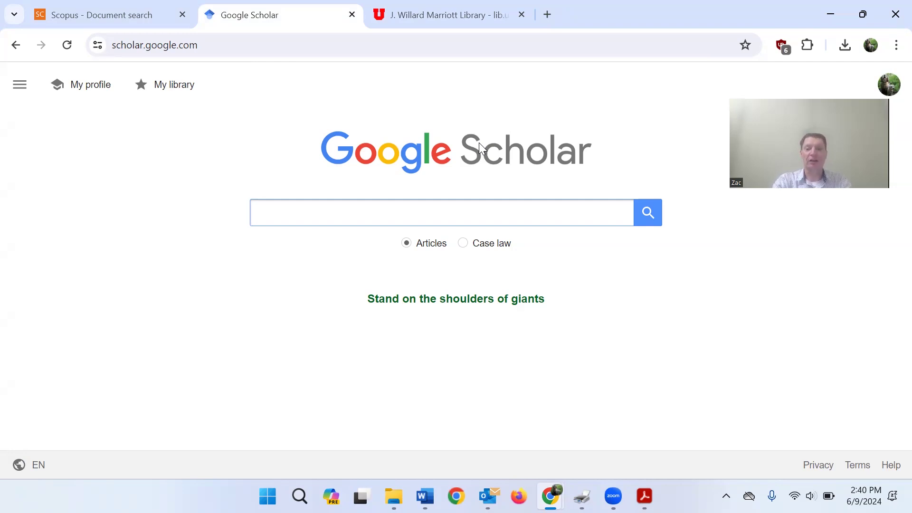
{"action": "type", "text": "attenti"}
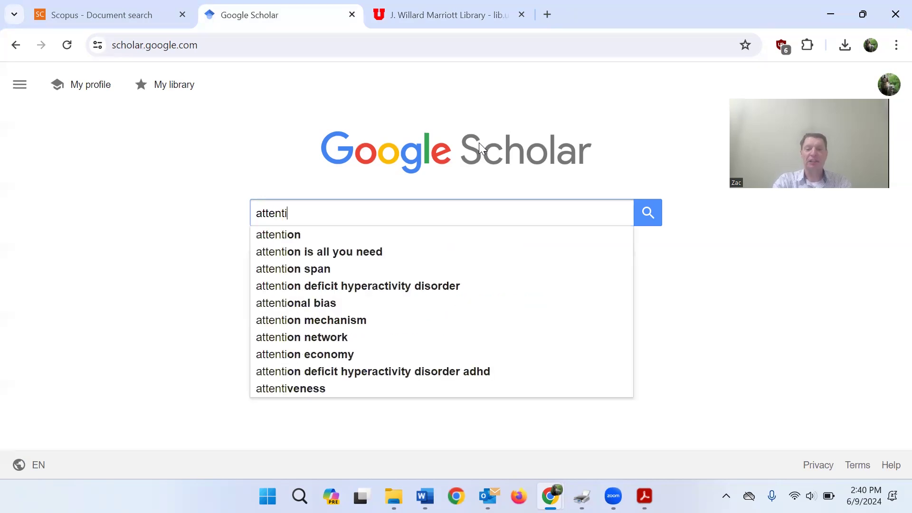
{"action": "type", "text": "on and"}
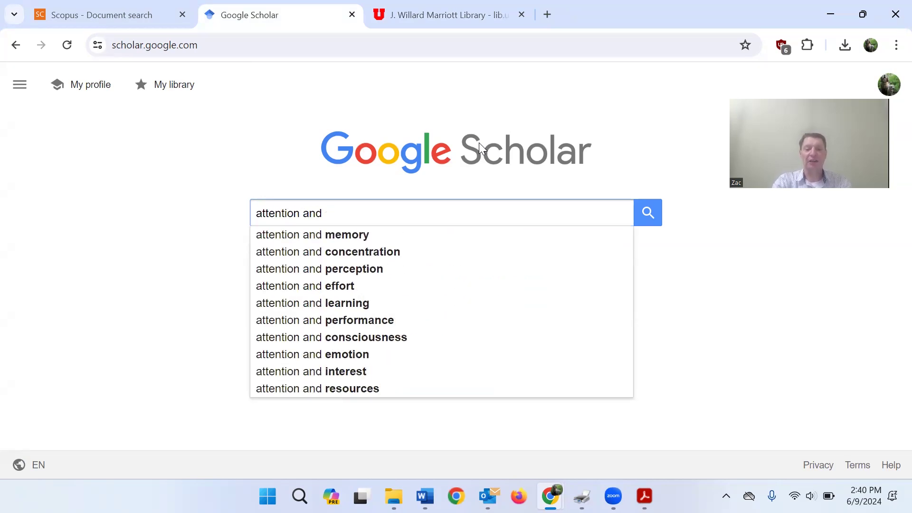
{"action": "type", "text": " social medi"}
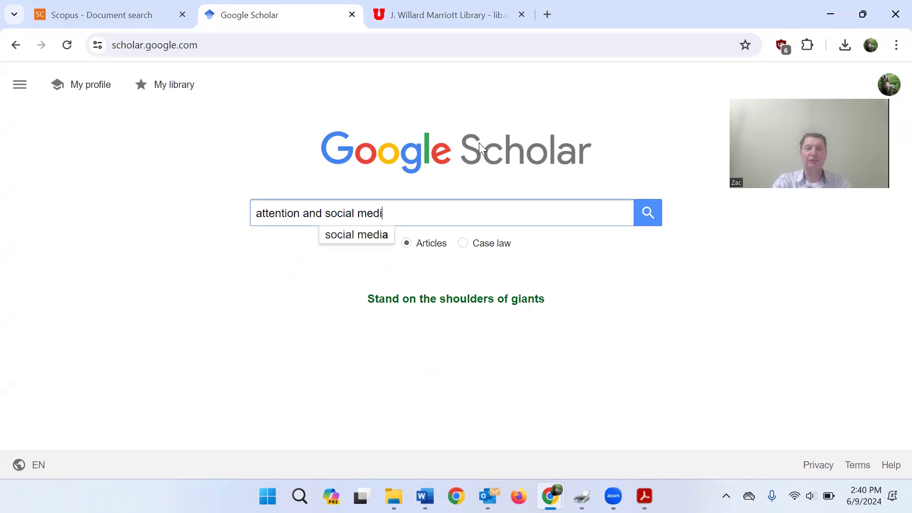
{"action": "type", "text": "a "}
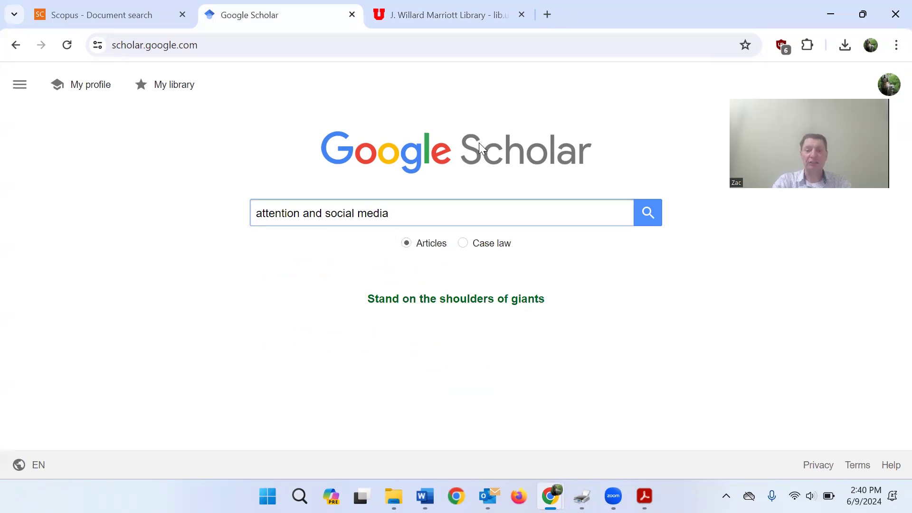
{"action": "type", "text": "literature review"}
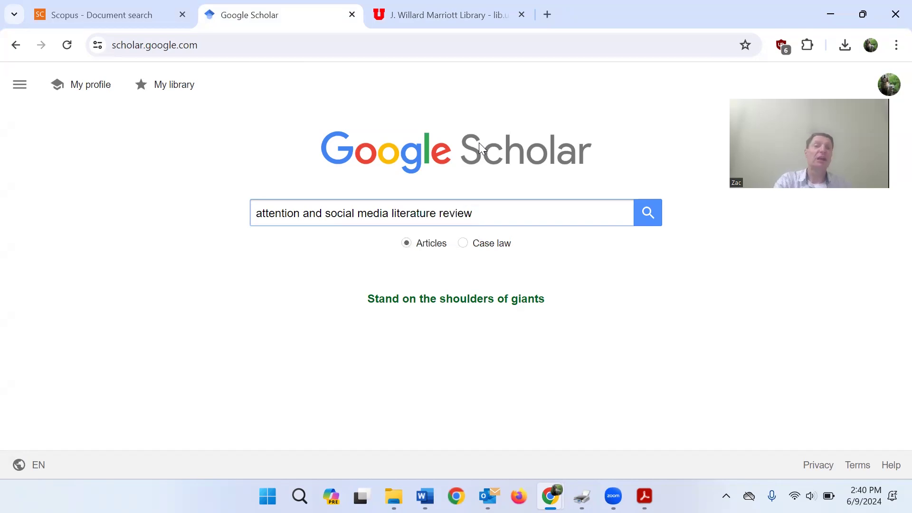
- Search Scholar for 'attention and social media literature review', returning about 7,670,000 results
{"action": "key", "text": "Return"}
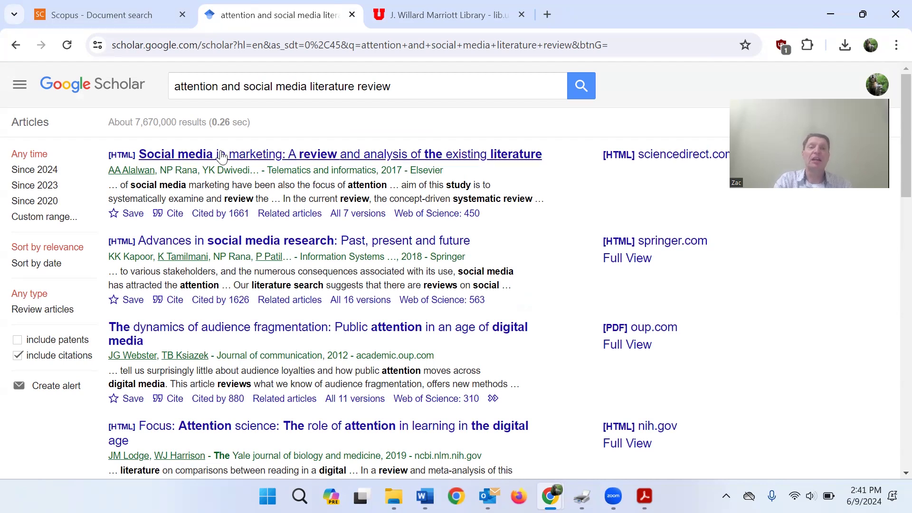
{"action": "scroll", "coordinate": [568, 321], "scroll_direction": "down", "scroll_amount": 2}
{"action": "scroll", "coordinate": [568, 321], "scroll_direction": "up", "scroll_amount": 2}
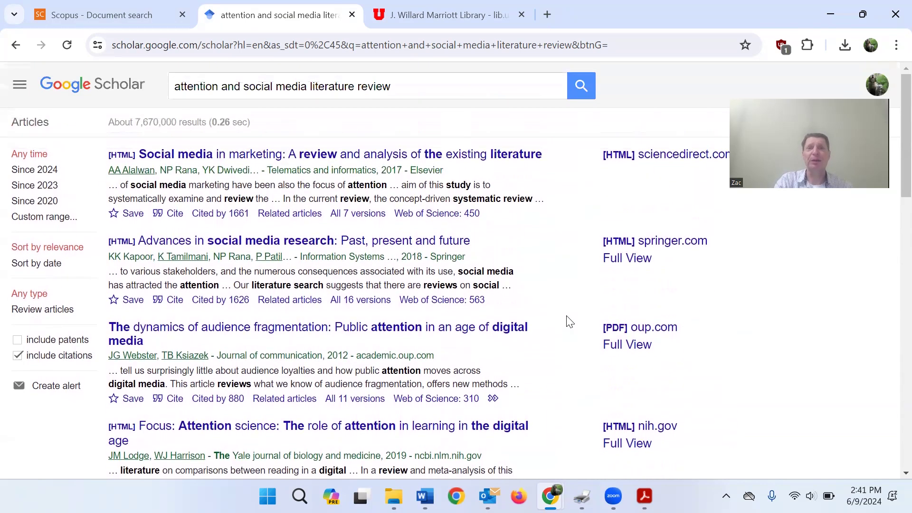
{"action": "left_click_drag", "start_coordinate": [310, 86], "coordinate": [401, 83]}
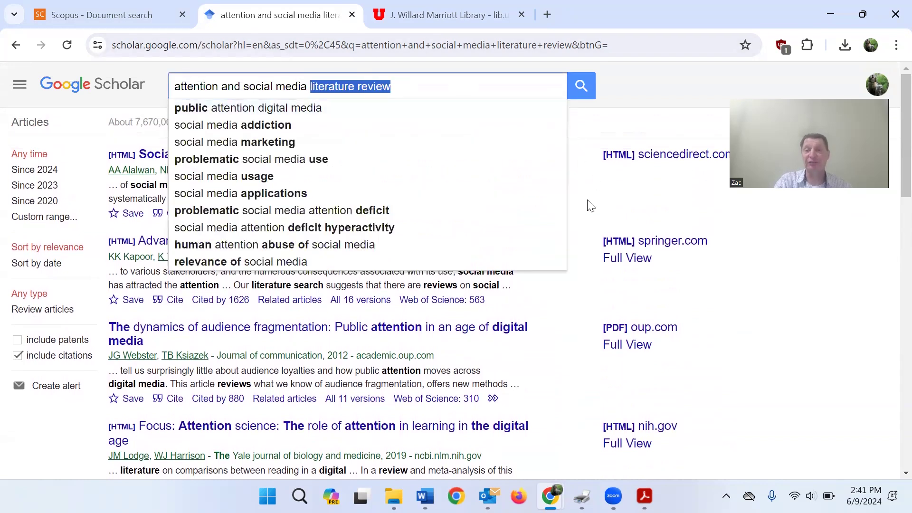
{"action": "left_click", "coordinate": [588, 203]}
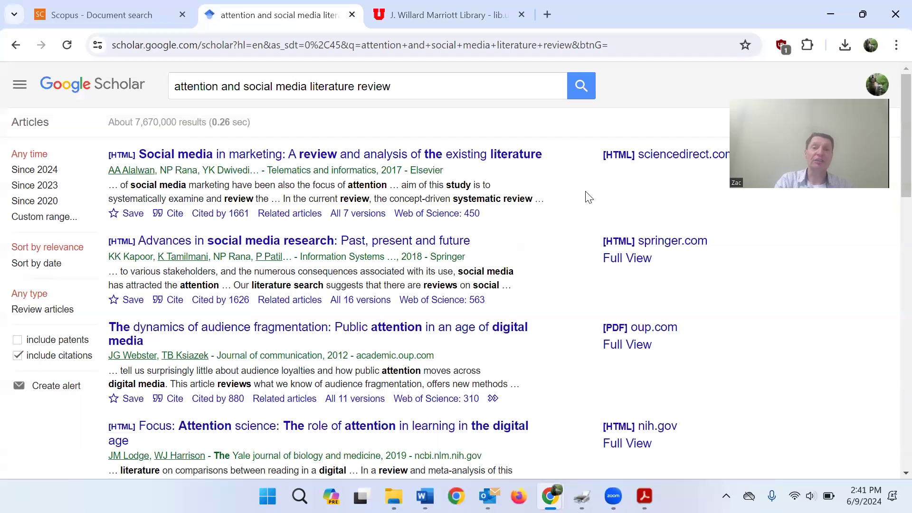
- Search Scopus documents for 'attention and social media', returning 25,460 documents
{"action": "left_click", "coordinate": [126, 14]}
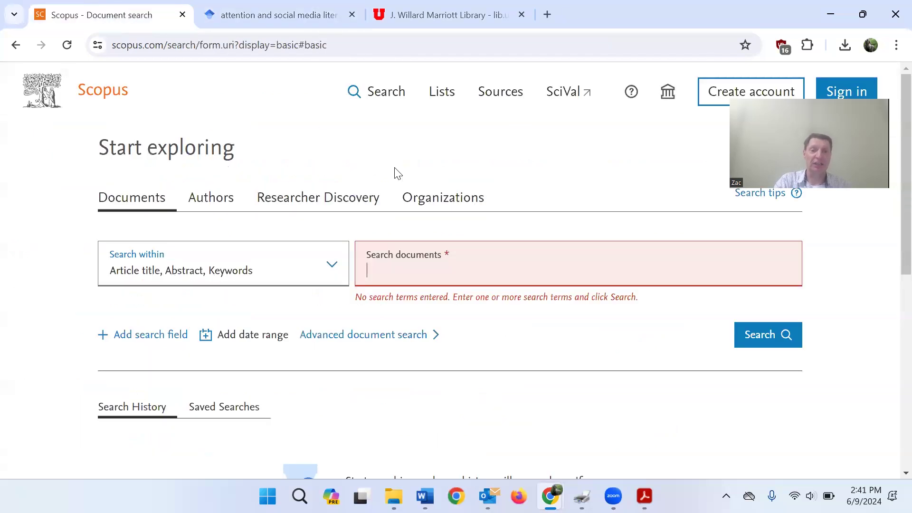
{"action": "left_click", "coordinate": [439, 261]}
{"action": "type", "text": "a"}
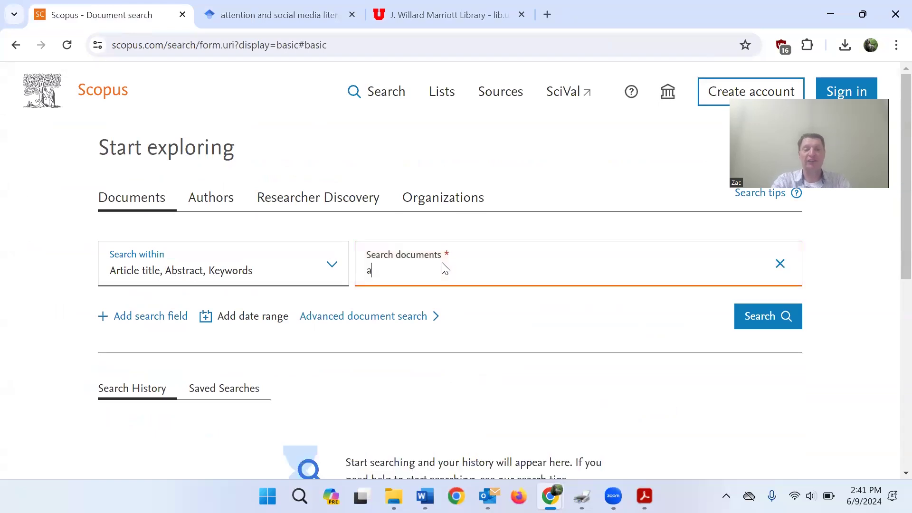
{"action": "type", "text": "ttention"}
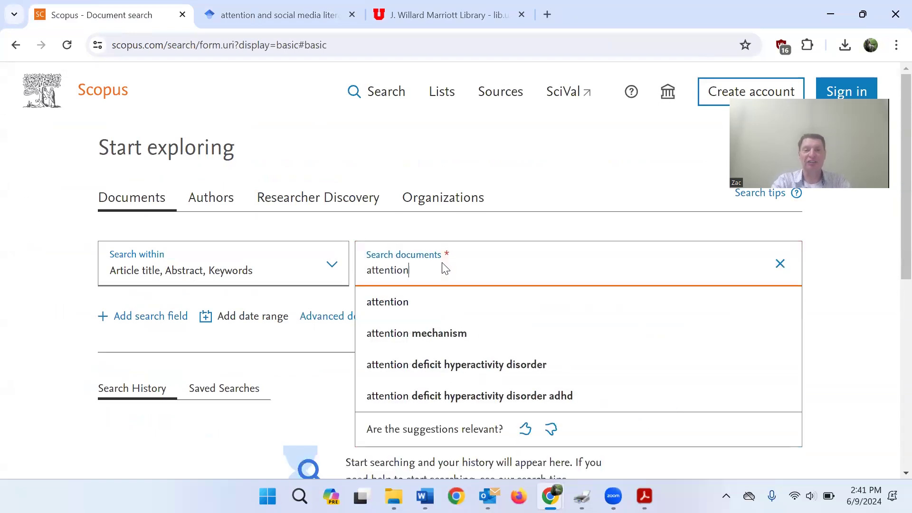
{"action": "type", "text": " and social media"}
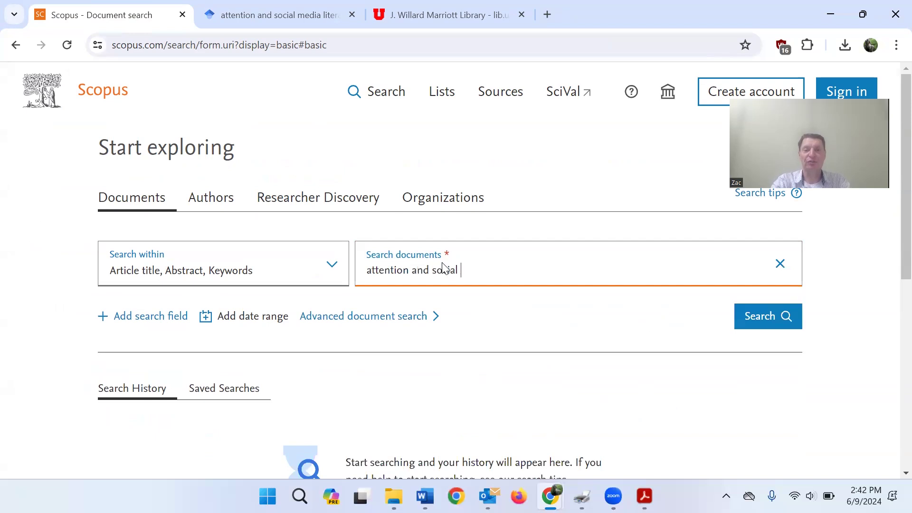
{"action": "left_click", "coordinate": [763, 329]}
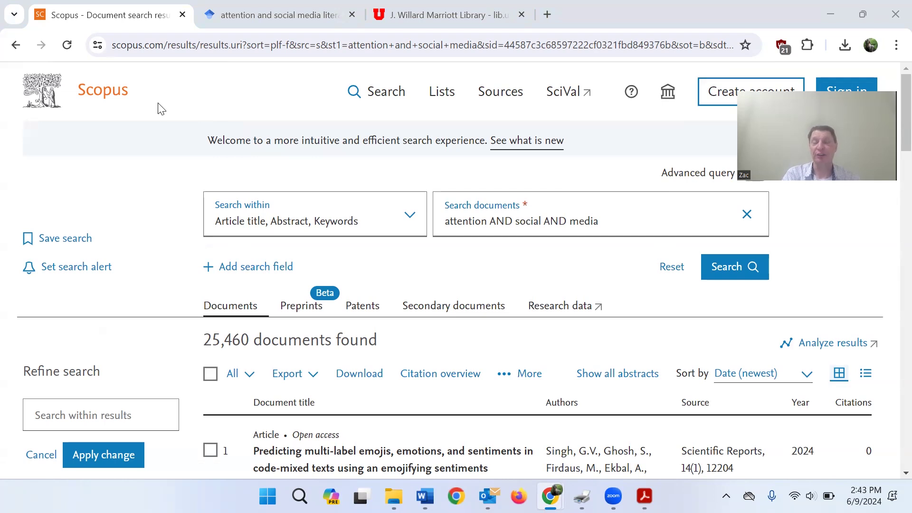
- Limit the 25,460 Scopus results to the Review document type (1,472 documents)
{"action": "scroll", "coordinate": [161, 109], "scroll_direction": "down", "scroll_amount": 1}
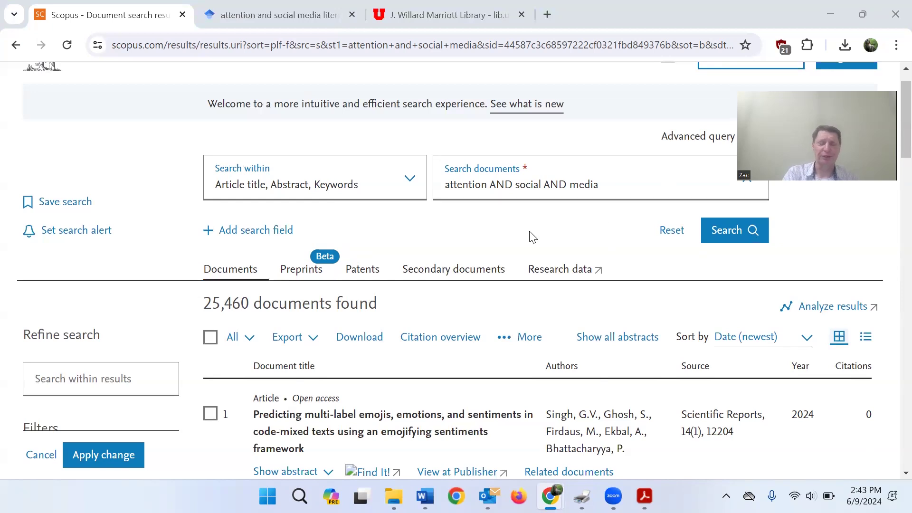
{"action": "scroll", "coordinate": [533, 236], "scroll_direction": "down", "scroll_amount": 1}
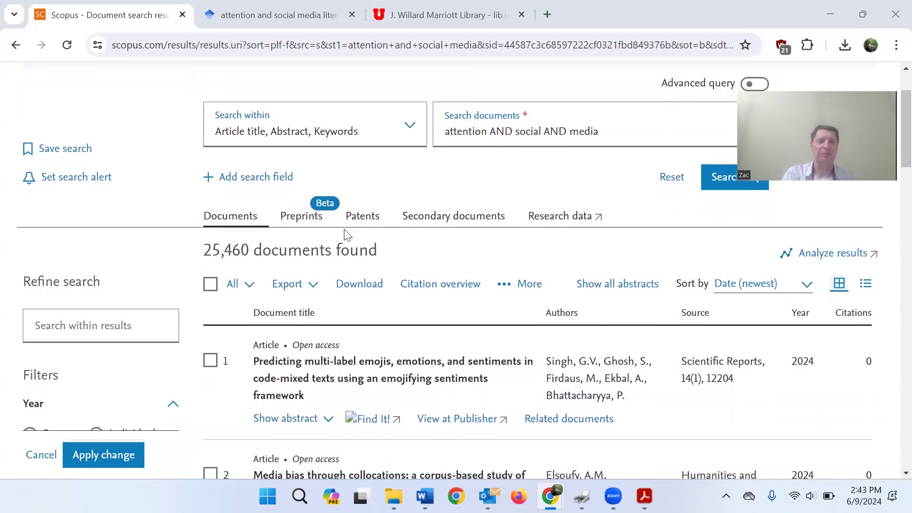
{"action": "left_click_drag", "start_coordinate": [208, 249], "coordinate": [378, 254]}
{"action": "scroll", "coordinate": [378, 255], "scroll_direction": "down", "scroll_amount": 8}
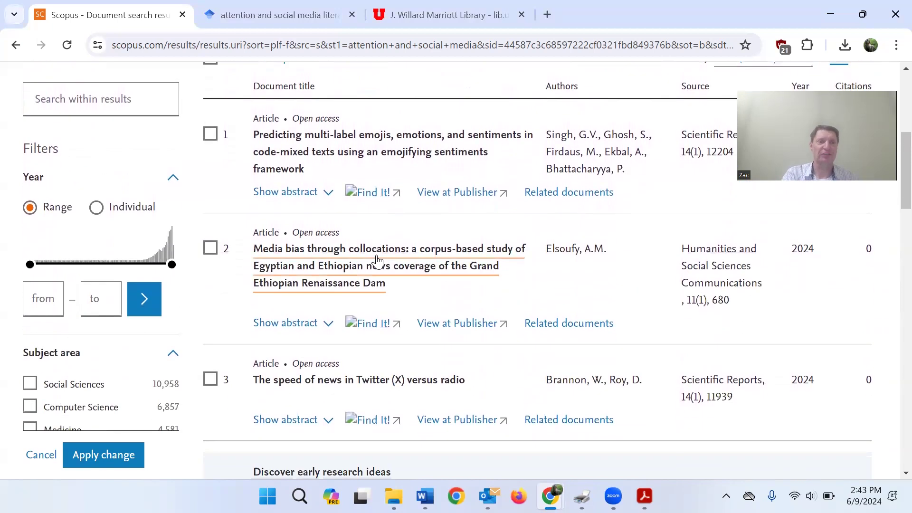
{"action": "scroll", "coordinate": [378, 262], "scroll_direction": "down", "scroll_amount": 5}
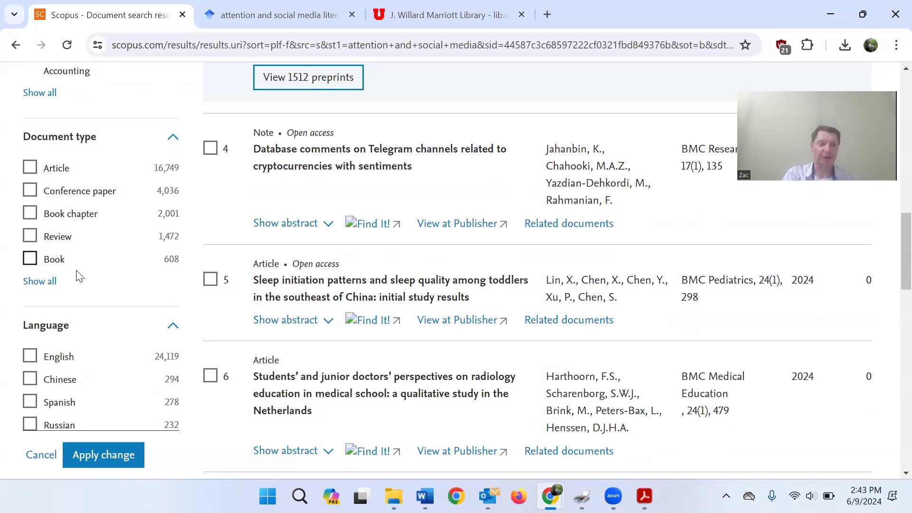
{"action": "left_click", "coordinate": [31, 237]}
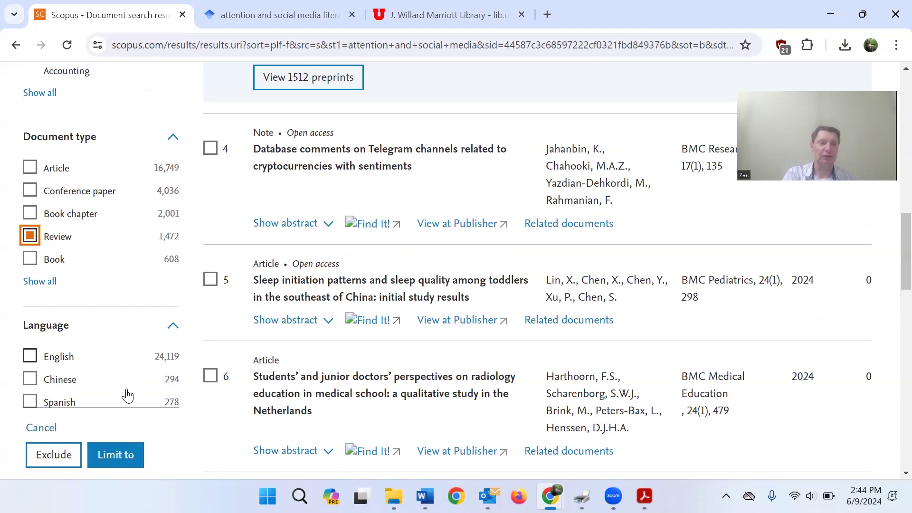
{"action": "left_click", "coordinate": [110, 455]}
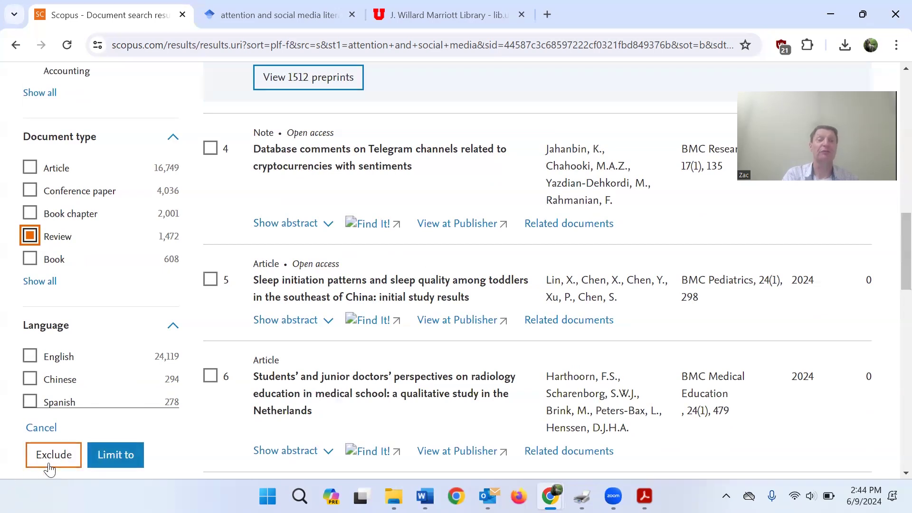
{"action": "left_click", "coordinate": [122, 455]}
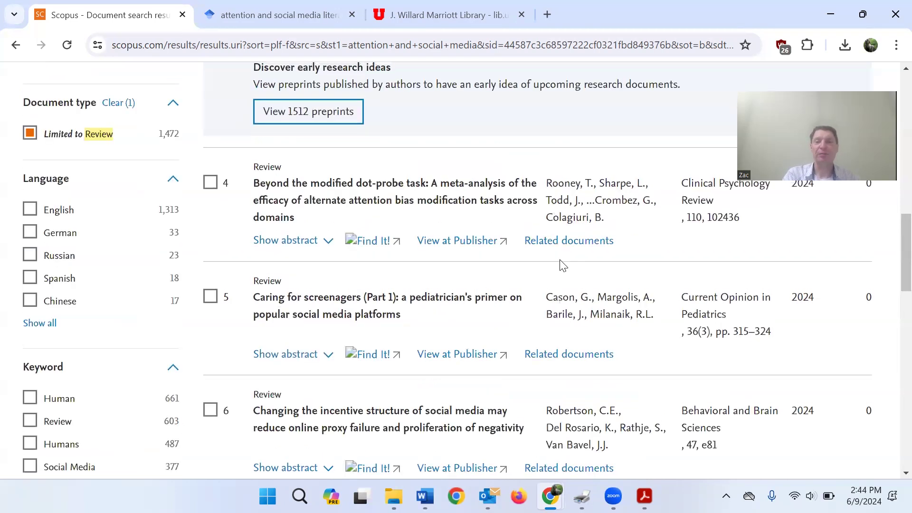
{"action": "scroll", "coordinate": [597, 268], "scroll_direction": "up", "scroll_amount": 3}
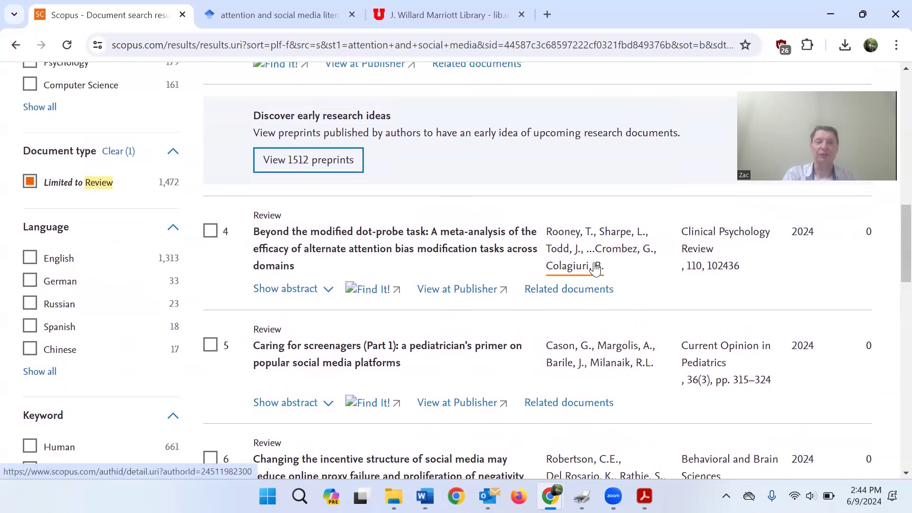
{"action": "scroll", "coordinate": [596, 269], "scroll_direction": "up", "scroll_amount": 9}
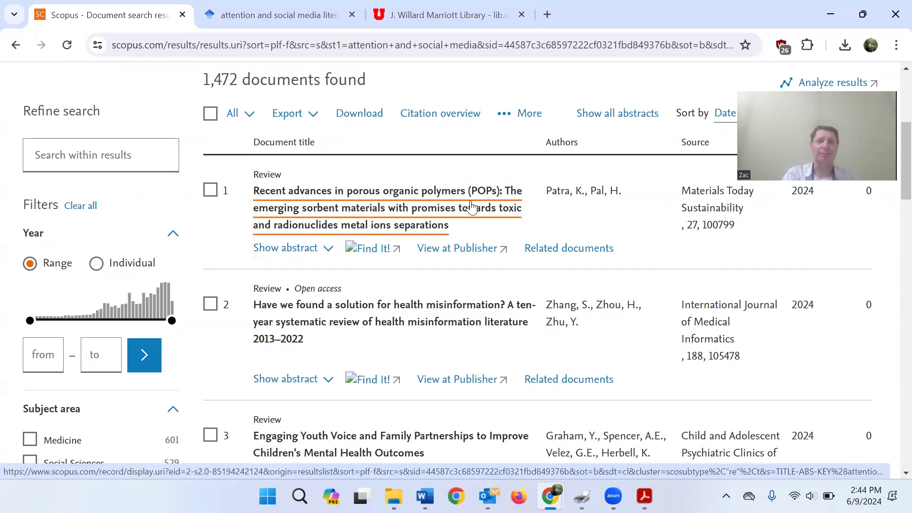
{"action": "scroll", "coordinate": [475, 208], "scroll_direction": "down", "scroll_amount": 1}
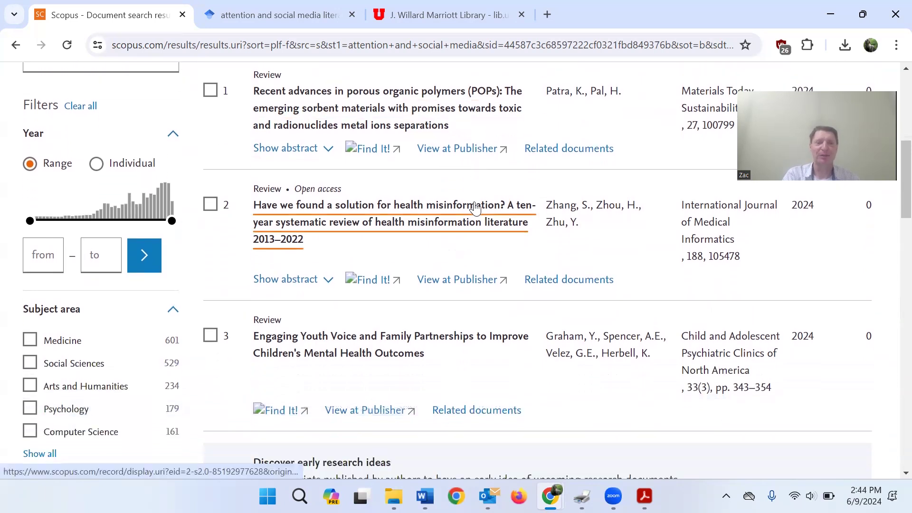
{"action": "scroll", "coordinate": [474, 206], "scroll_direction": "down", "scroll_amount": 2}
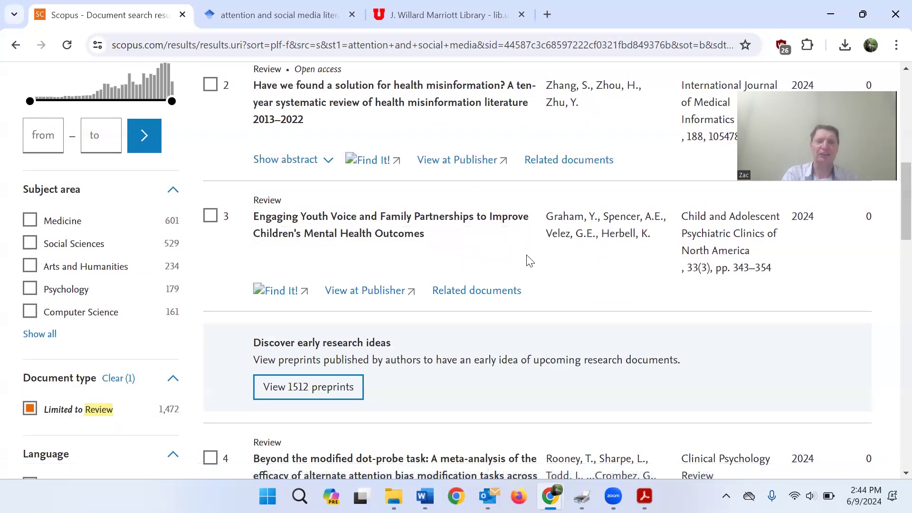
{"action": "scroll", "coordinate": [628, 303], "scroll_direction": "down", "scroll_amount": 1}
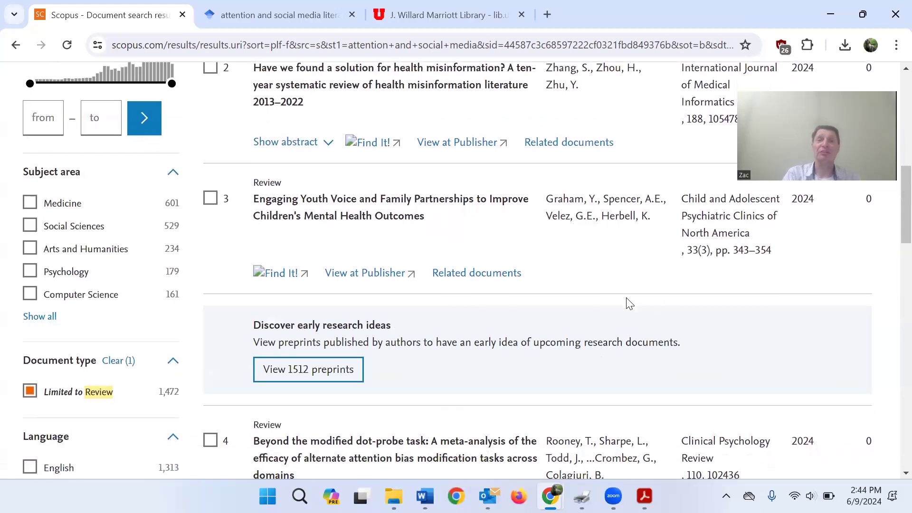
{"action": "scroll", "coordinate": [630, 303], "scroll_direction": "down", "scroll_amount": 3}
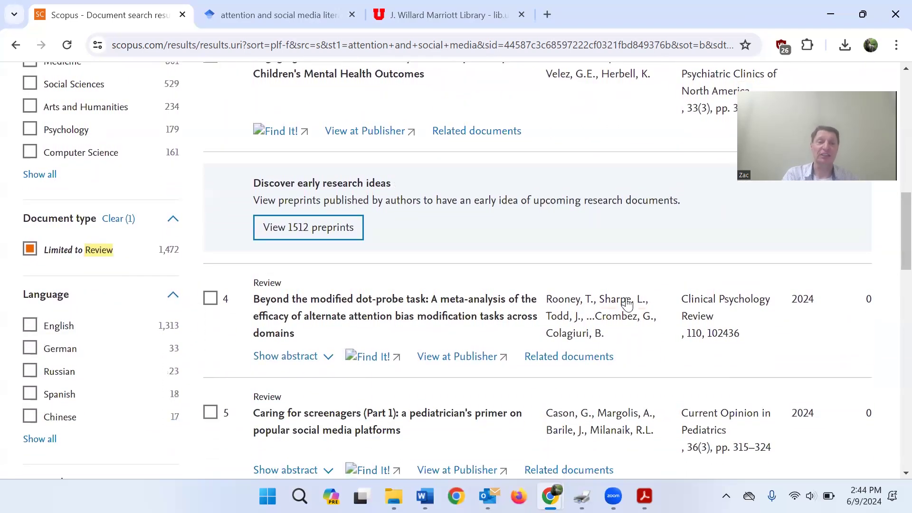
{"action": "scroll", "coordinate": [627, 304], "scroll_direction": "down", "scroll_amount": 2}
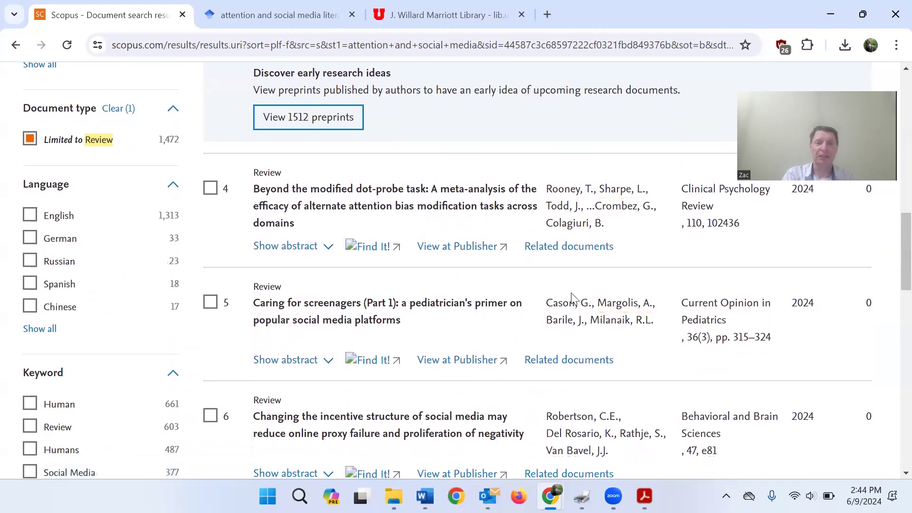
{"action": "scroll", "coordinate": [647, 302], "scroll_direction": "down", "scroll_amount": 2}
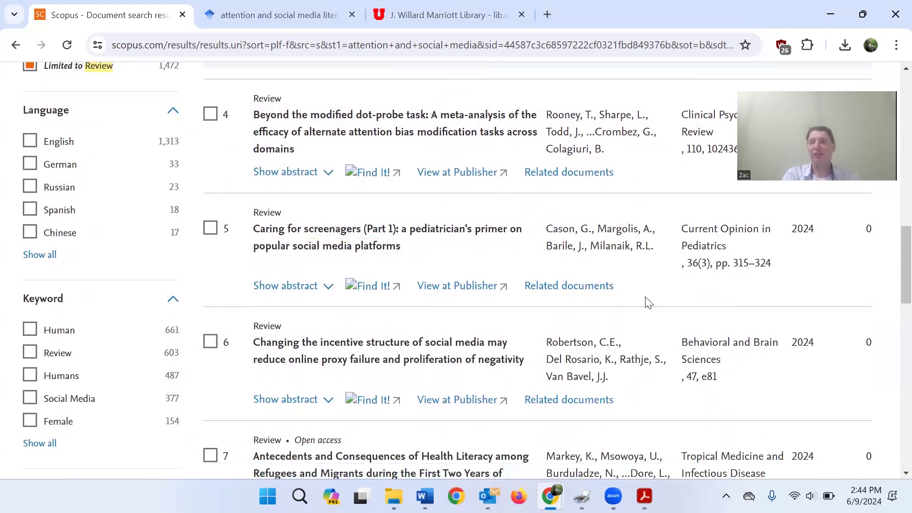
{"action": "scroll", "coordinate": [817, 204], "scroll_direction": "up", "scroll_amount": 2}
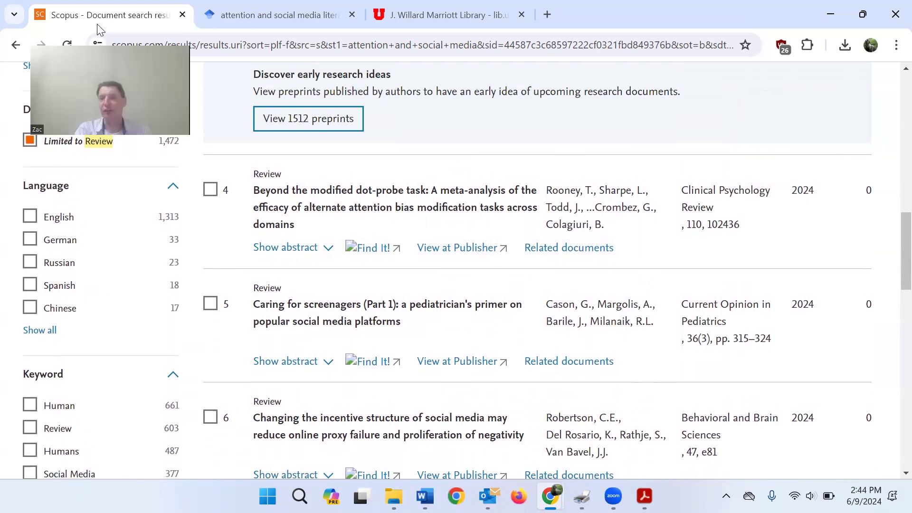
{"action": "scroll", "coordinate": [857, 241], "scroll_direction": "up", "scroll_amount": 10}
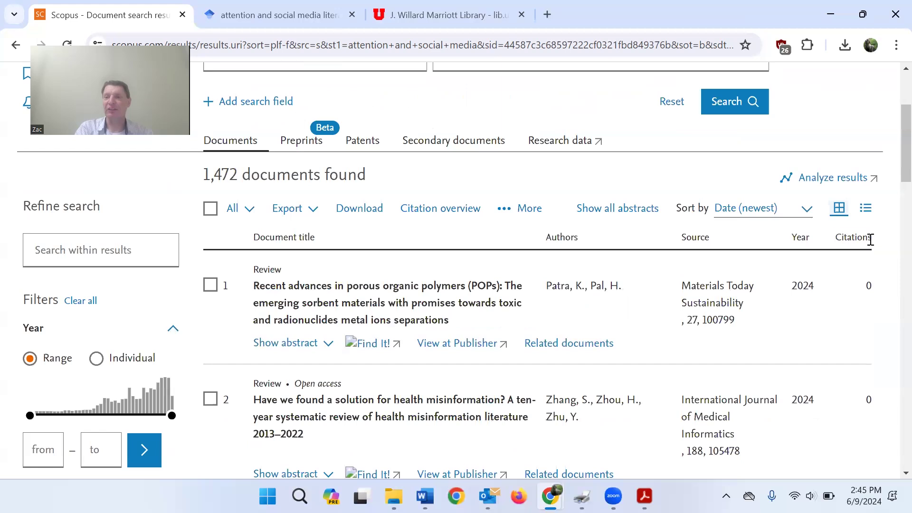
{"action": "left_click_drag", "start_coordinate": [871, 239], "coordinate": [876, 246]}
{"action": "left_click", "coordinate": [822, 273]}
{"action": "left_click_drag", "start_coordinate": [788, 291], "coordinate": [800, 285]}
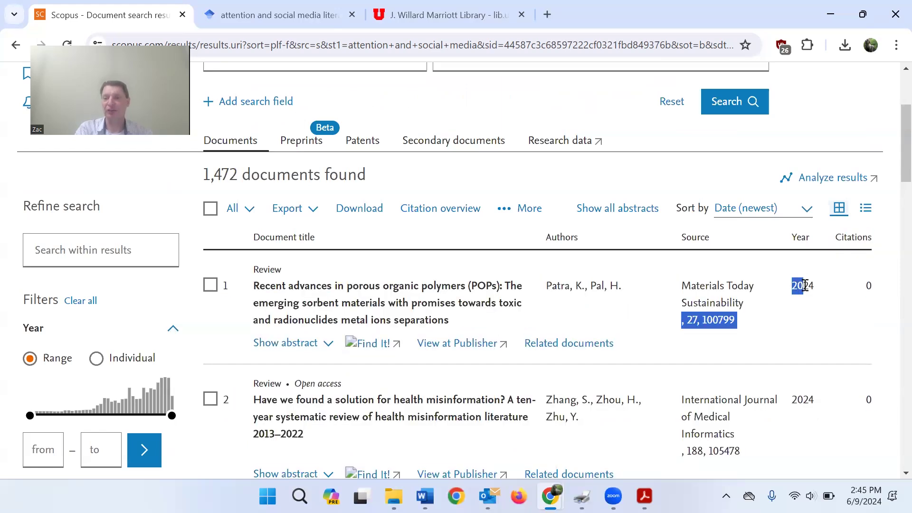
{"action": "left_click", "coordinate": [805, 285]}
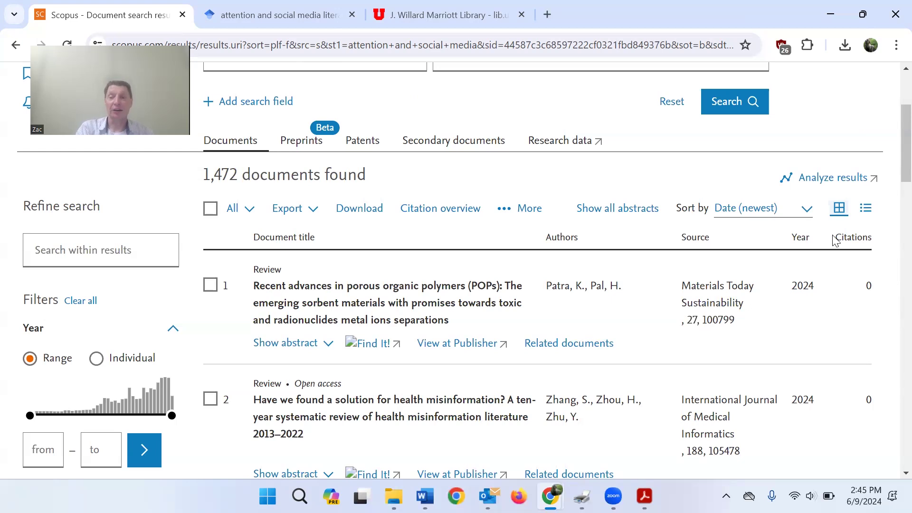
- Sort the Review results by Cited by (highest)
{"action": "left_click", "coordinate": [801, 215]}
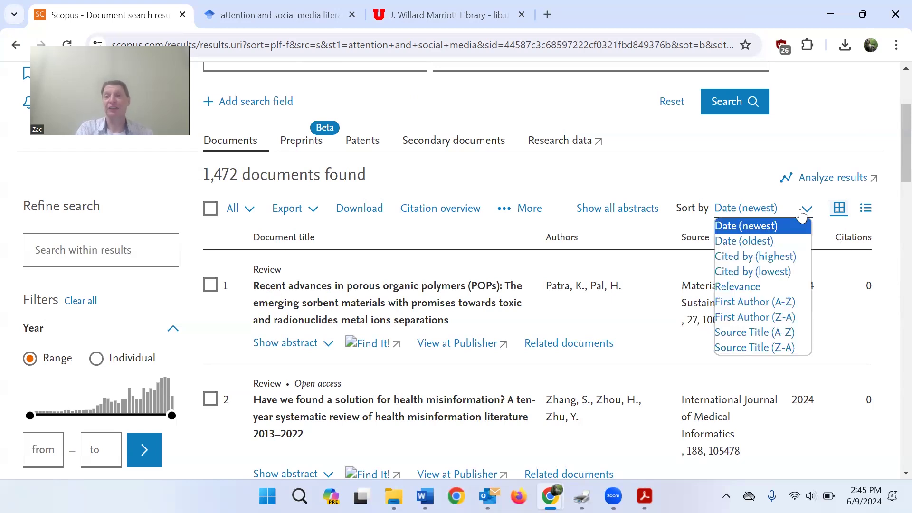
{"action": "left_click", "coordinate": [762, 257]}
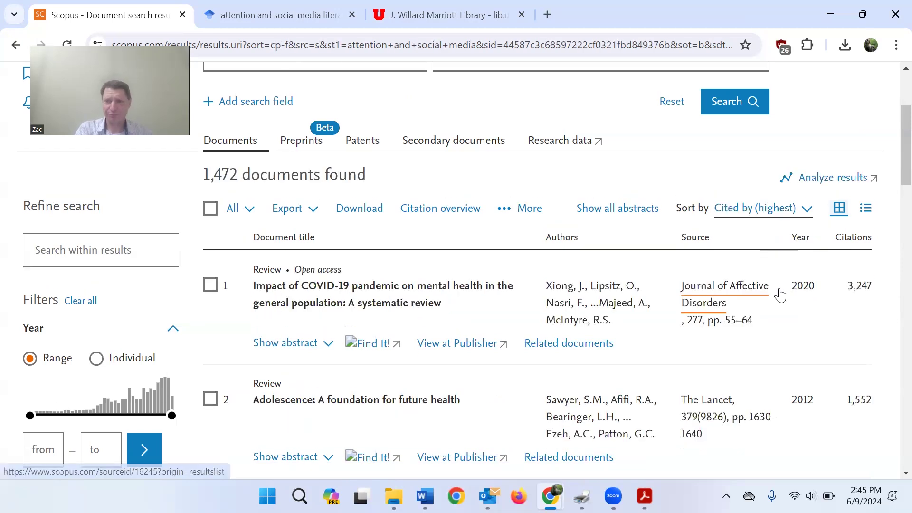
{"action": "scroll", "coordinate": [781, 294], "scroll_direction": "down", "scroll_amount": 2}
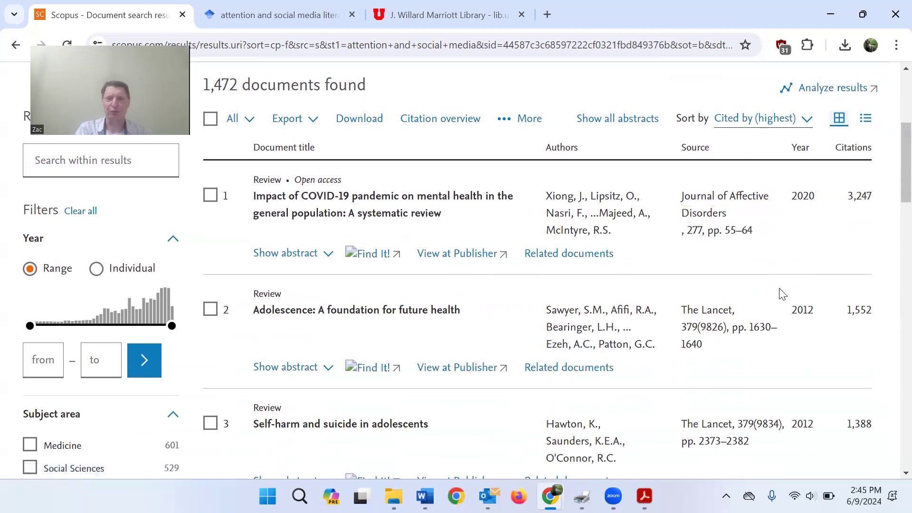
{"action": "scroll", "coordinate": [783, 295], "scroll_direction": "down", "scroll_amount": 1}
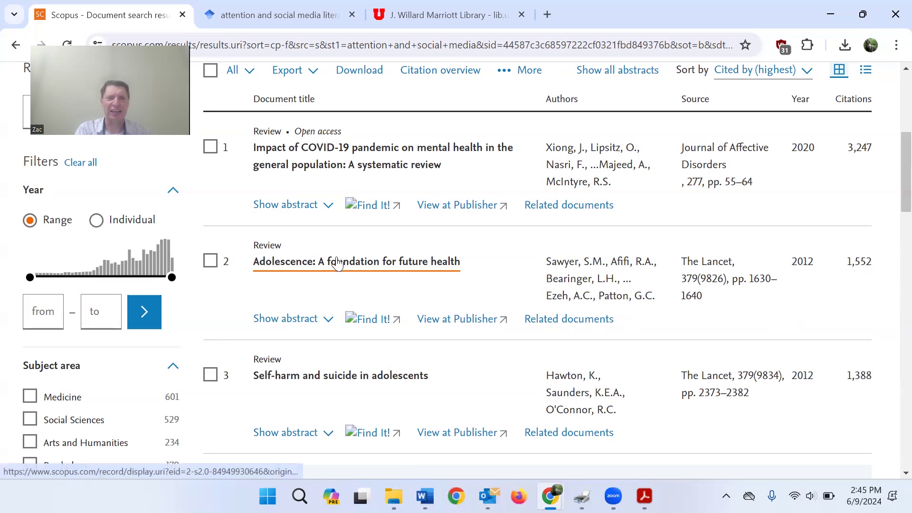
- Expand the abstract of the second result, 'Adolescence: A foundation for future health'
{"action": "left_click", "coordinate": [298, 327]}
{"action": "scroll", "coordinate": [298, 327], "scroll_direction": "down", "scroll_amount": 1}
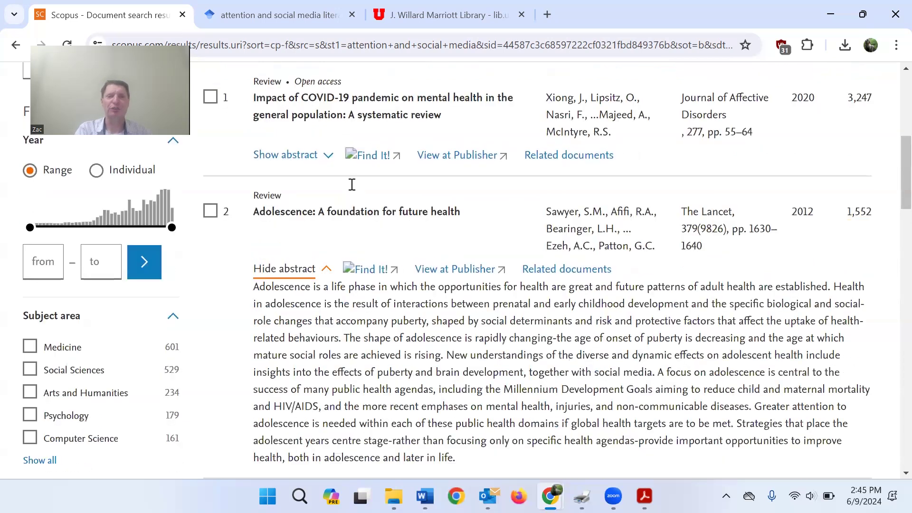
{"action": "scroll", "coordinate": [352, 184], "scroll_direction": "down", "scroll_amount": 2}
{"action": "left_click_drag", "start_coordinate": [350, 205], "coordinate": [450, 277]}
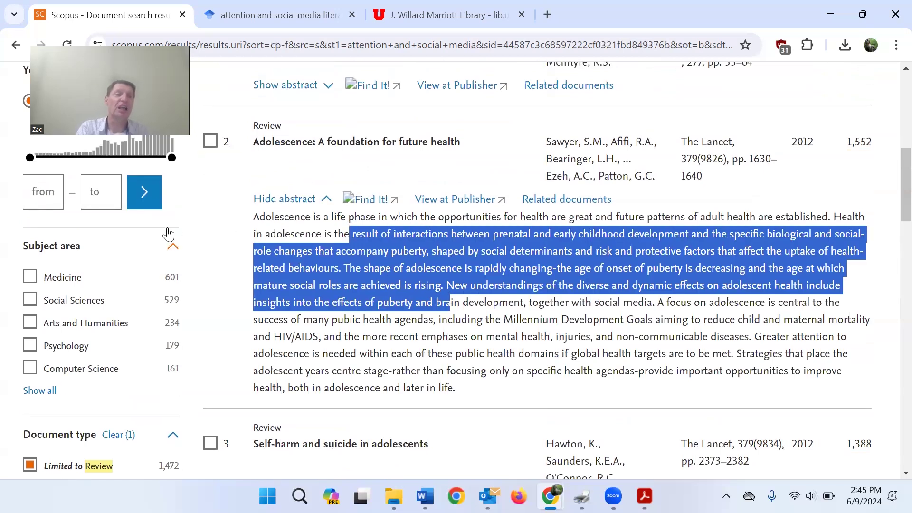
{"action": "scroll", "coordinate": [169, 237], "scroll_direction": "up", "scroll_amount": 2}
- Set the publication year range to 2018–2024, narrowing the results to 695 documents
{"action": "left_click", "coordinate": [42, 279]}
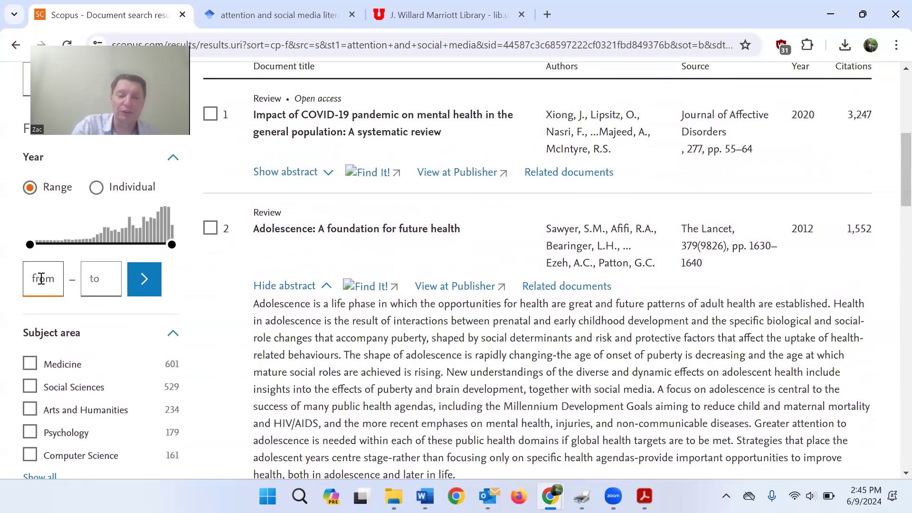
{"action": "type", "text": "201"}
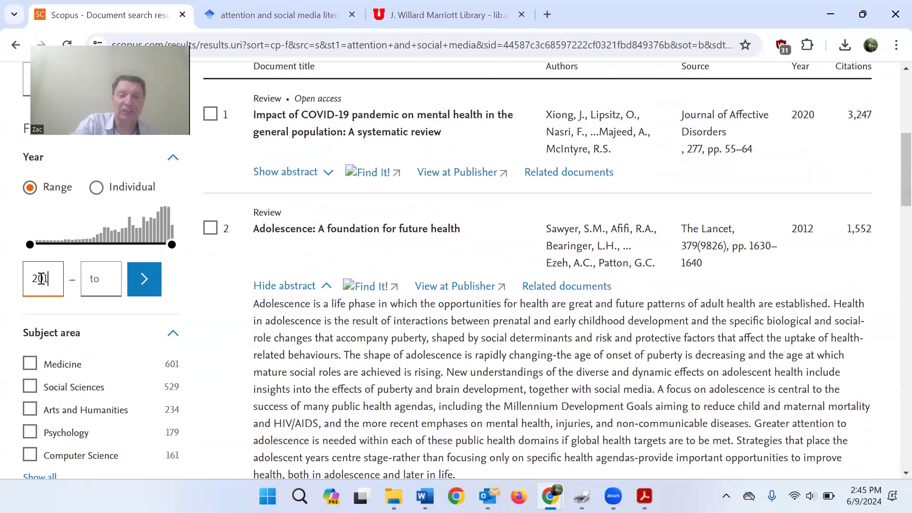
{"action": "type", "text": "8"}
{"action": "left_click", "coordinate": [144, 279]}
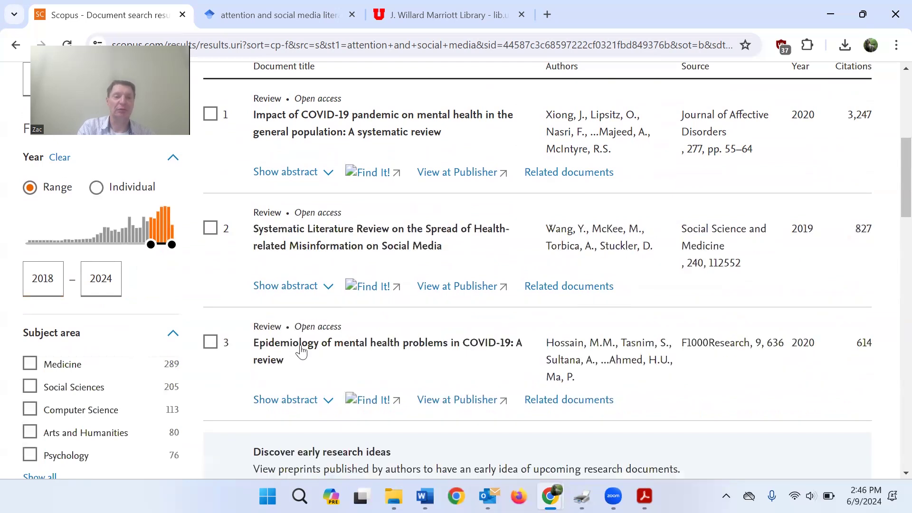
{"action": "scroll", "coordinate": [363, 361], "scroll_direction": "up", "scroll_amount": 1}
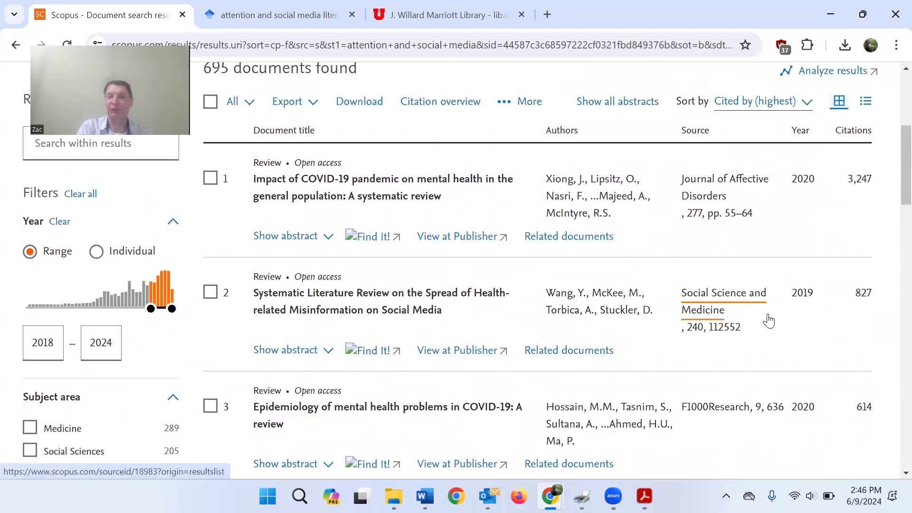
{"action": "scroll", "coordinate": [892, 323], "scroll_direction": "down", "scroll_amount": 3}
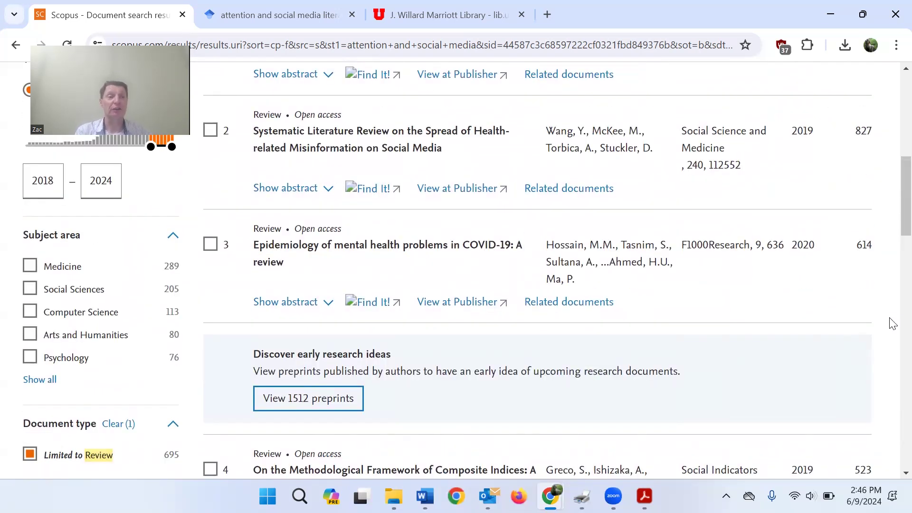